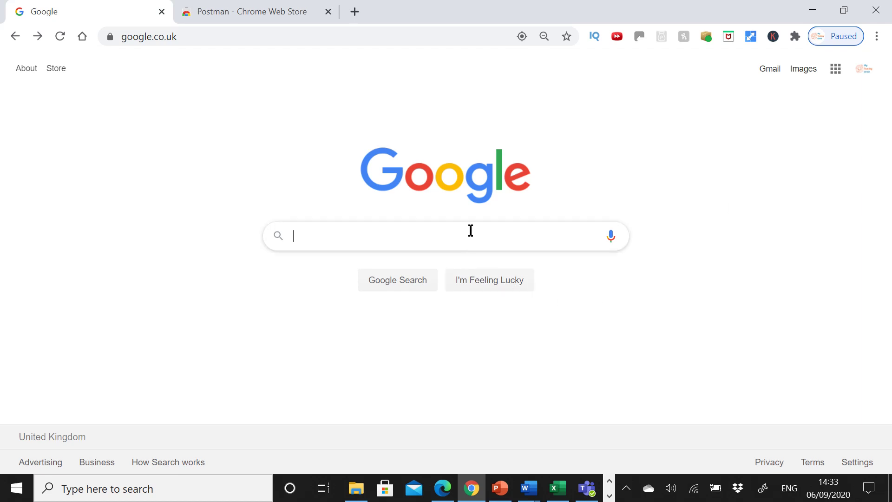
{"action": "type", "text": "postman"}
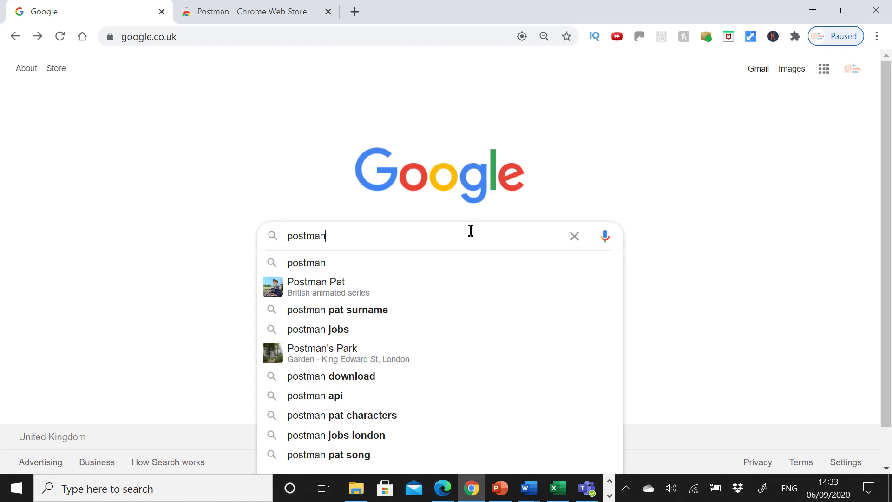
{"action": "type", "text": " API"}
Submit the Google search for 'postman API'.
{"action": "key", "text": "Return"}
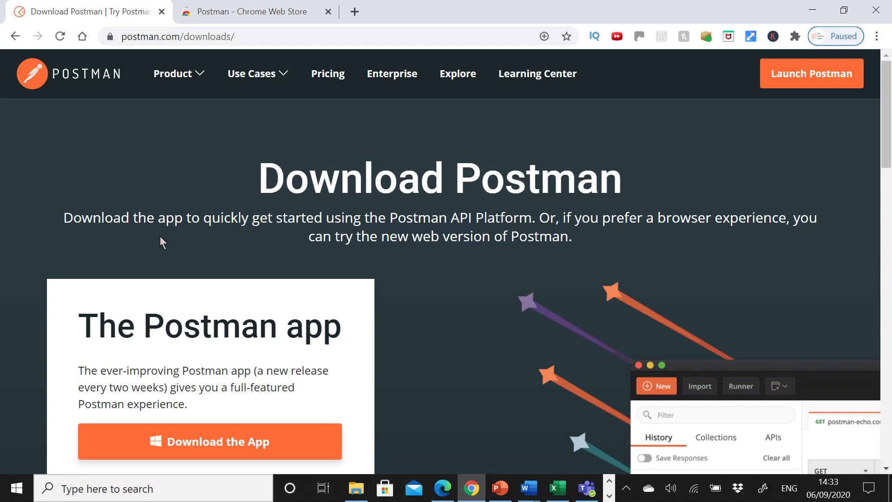
{"action": "scroll", "coordinate": [163, 232], "scroll_direction": "down", "scroll_amount": 2}
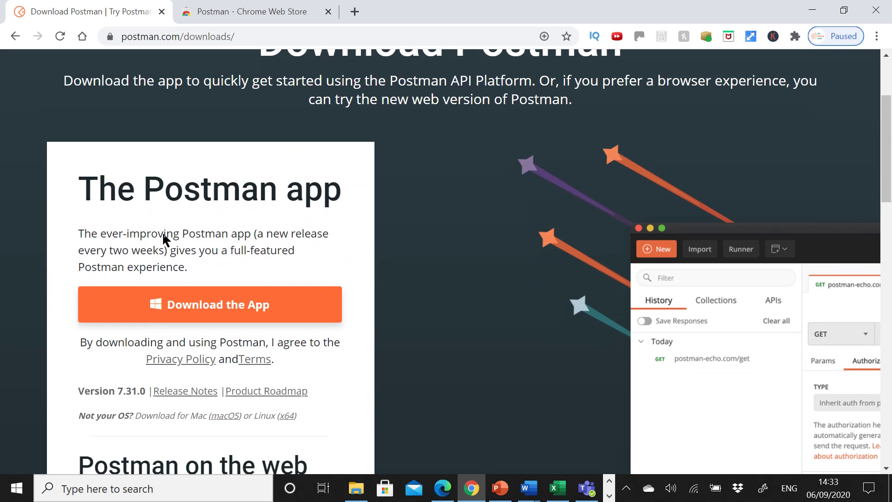
{"action": "scroll", "coordinate": [163, 233], "scroll_direction": "down", "scroll_amount": 1}
Show the Windows 32-bit and 64-bit download options for Postman 7.31.0.
{"action": "left_click", "coordinate": [202, 233]}
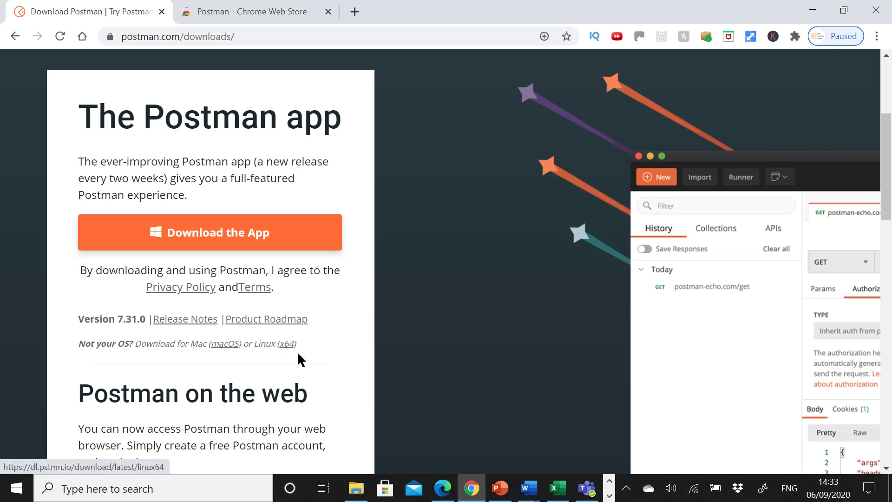
{"action": "left_click", "coordinate": [203, 234]}
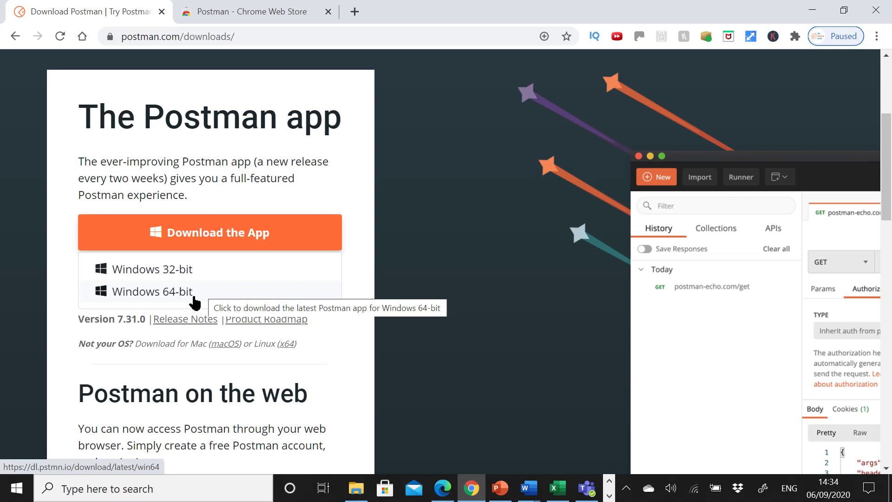
Check the PC's system type in Settings' System > About page: 64-bit, x64-based processor.
{"action": "left_click", "coordinate": [212, 482]}
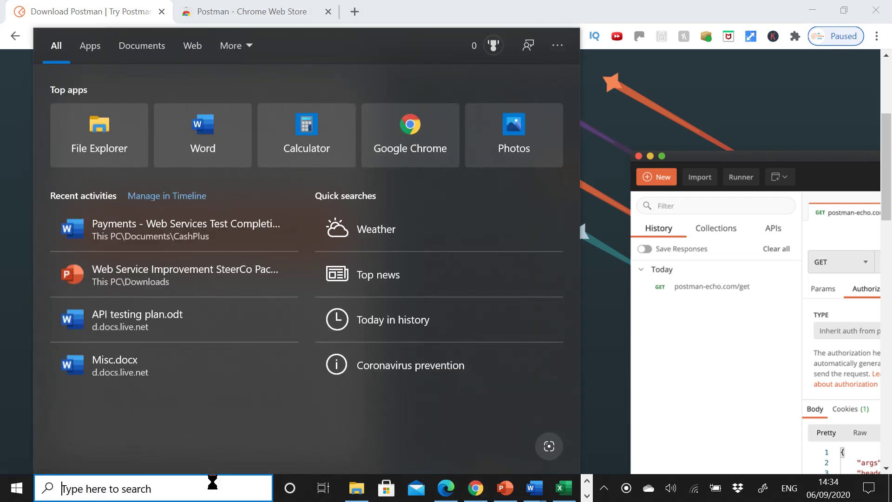
{"action": "type", "text": "settings"}
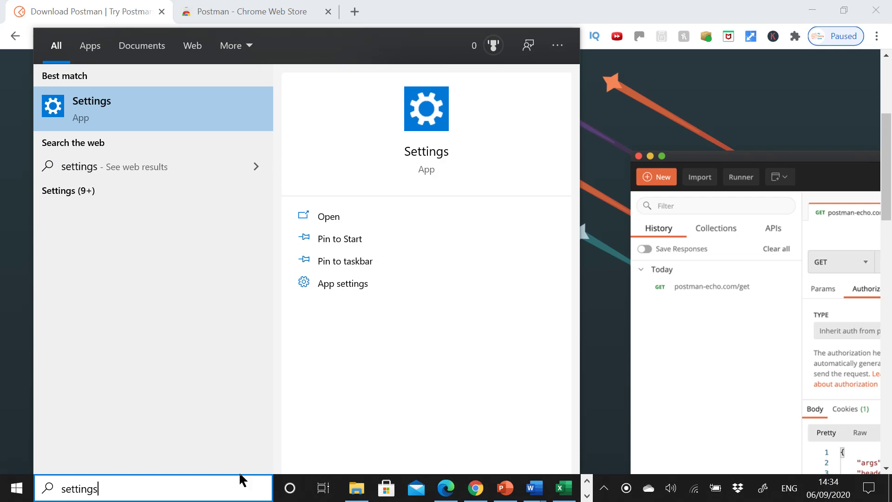
{"action": "left_click", "coordinate": [123, 104]}
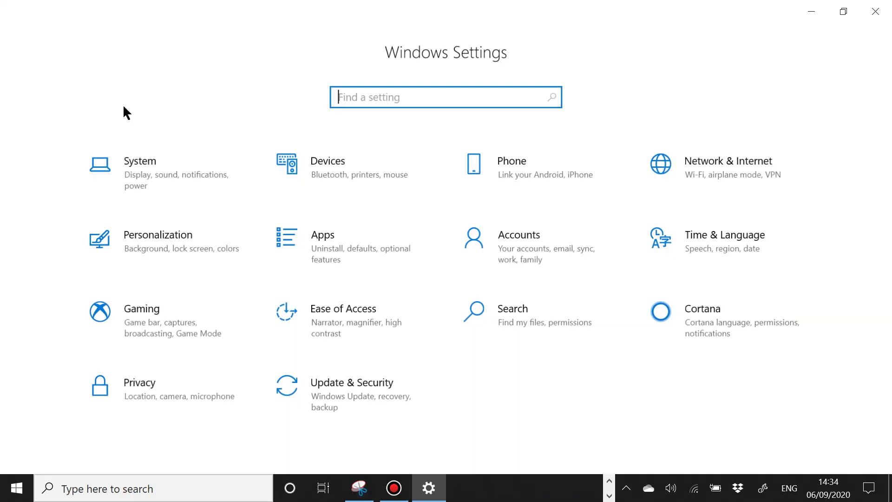
{"action": "left_click", "coordinate": [145, 173]}
{"action": "scroll", "coordinate": [149, 226], "scroll_direction": "down", "scroll_amount": 5}
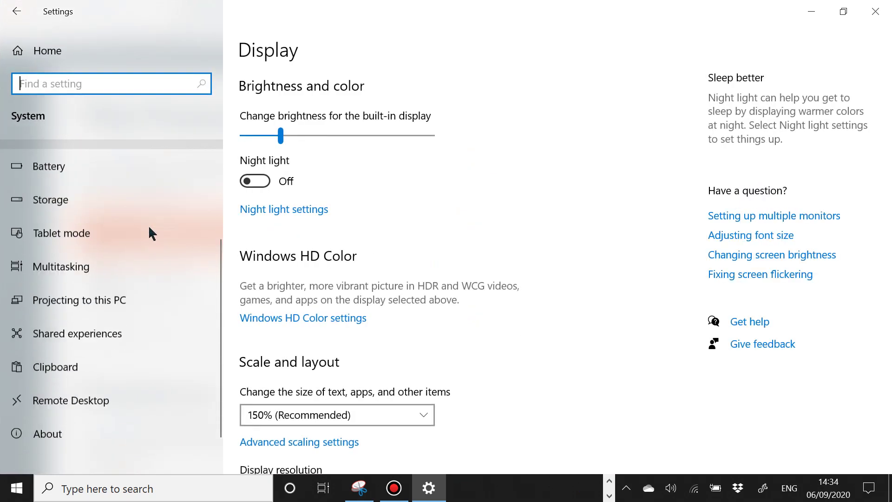
{"action": "scroll", "coordinate": [149, 225], "scroll_direction": "down", "scroll_amount": 1}
{"action": "left_click", "coordinate": [106, 395]}
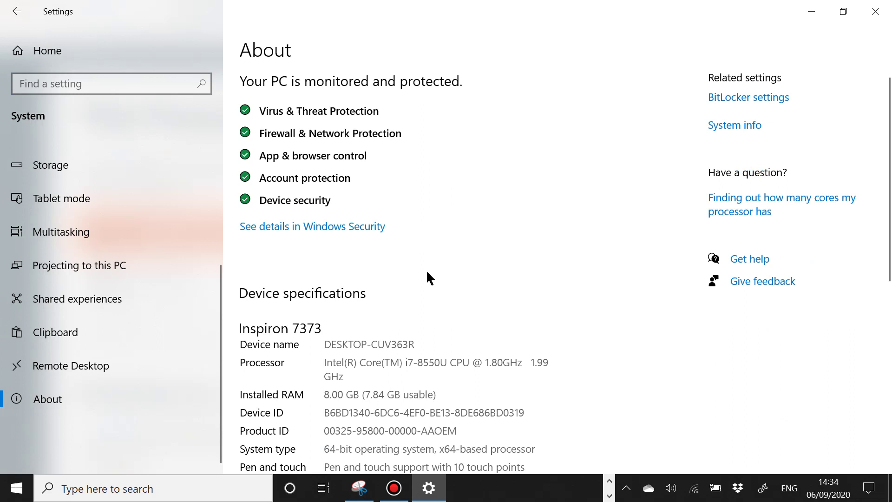
{"action": "scroll", "coordinate": [426, 269], "scroll_direction": "down", "scroll_amount": 5}
{"action": "scroll", "coordinate": [427, 270], "scroll_direction": "down", "scroll_amount": 1}
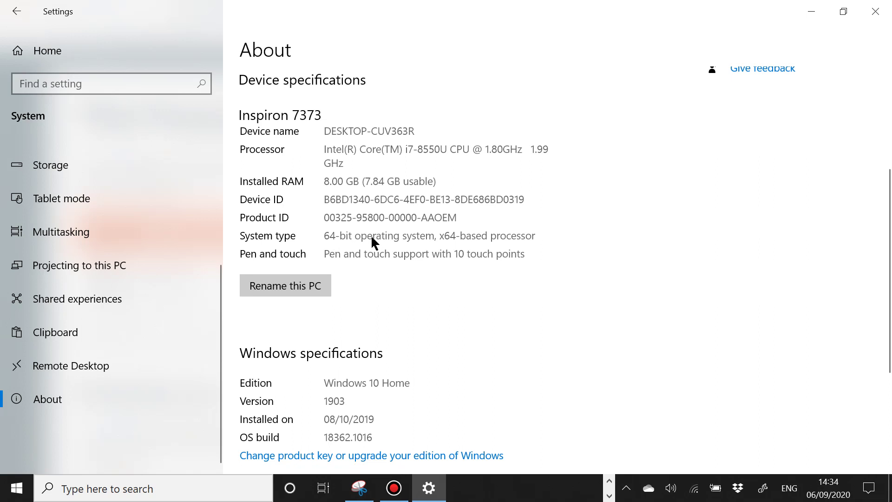
Start the Windows 64-bit Postman installer download, then cancel it in Chrome's download bar.
{"action": "left_click", "coordinate": [886, 7]}
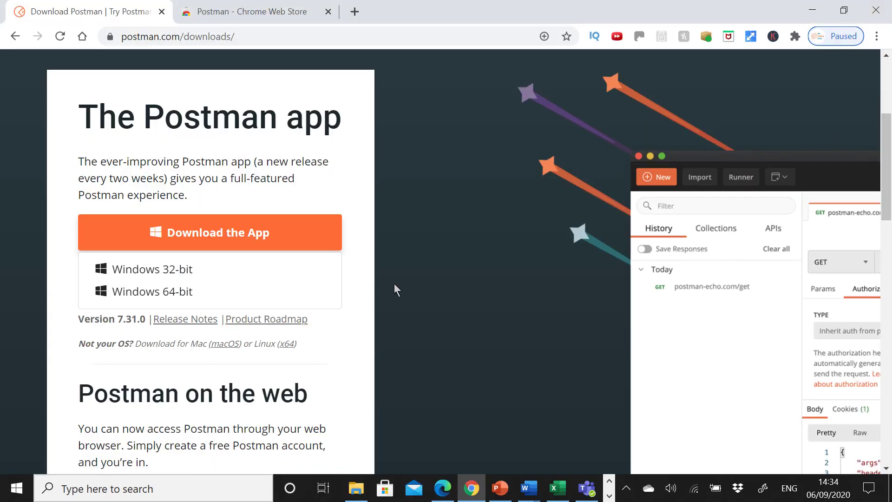
{"action": "left_click", "coordinate": [191, 298]}
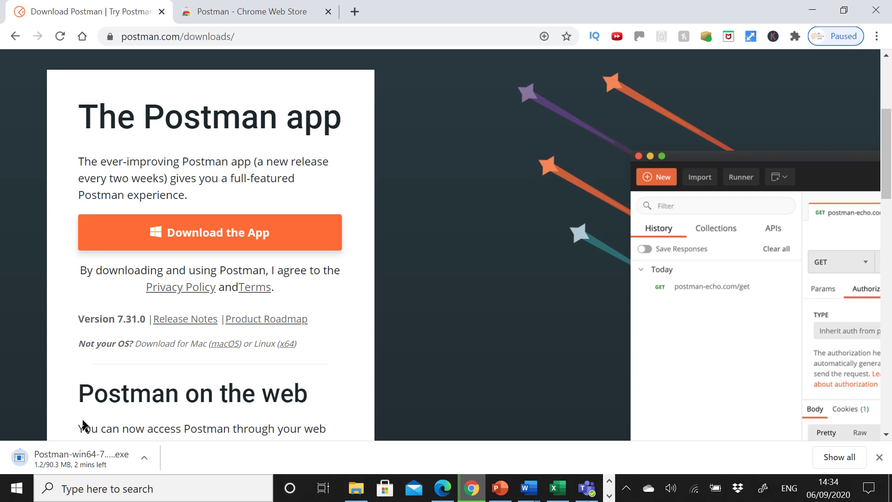
{"action": "right_click", "coordinate": [91, 460]}
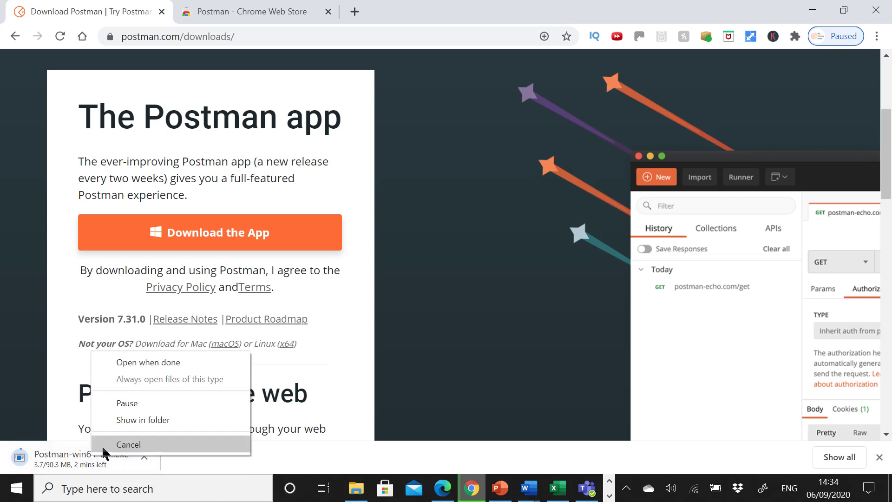
{"action": "left_click", "coordinate": [104, 447]}
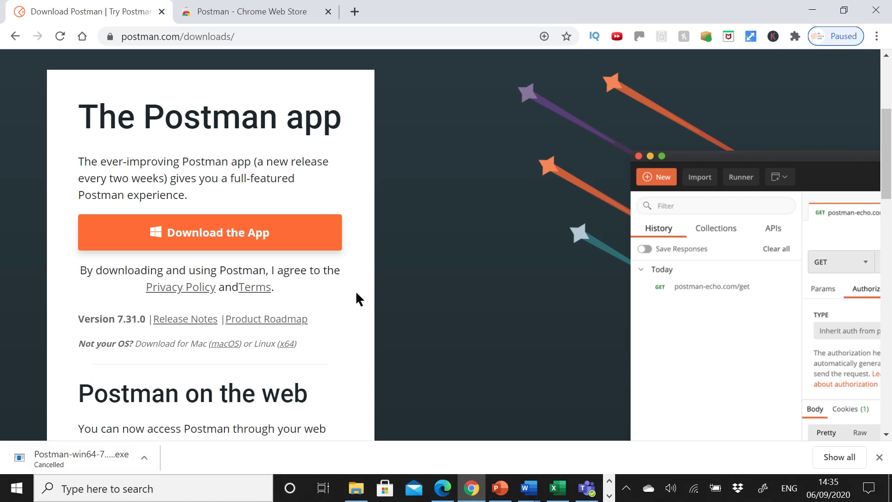
{"action": "scroll", "coordinate": [356, 287], "scroll_direction": "down", "scroll_amount": 2}
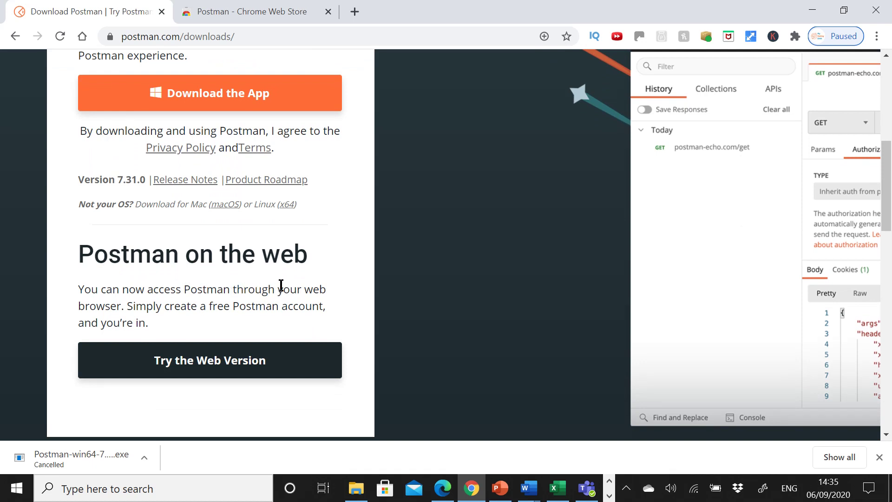
{"action": "right_click", "coordinate": [266, 359]}
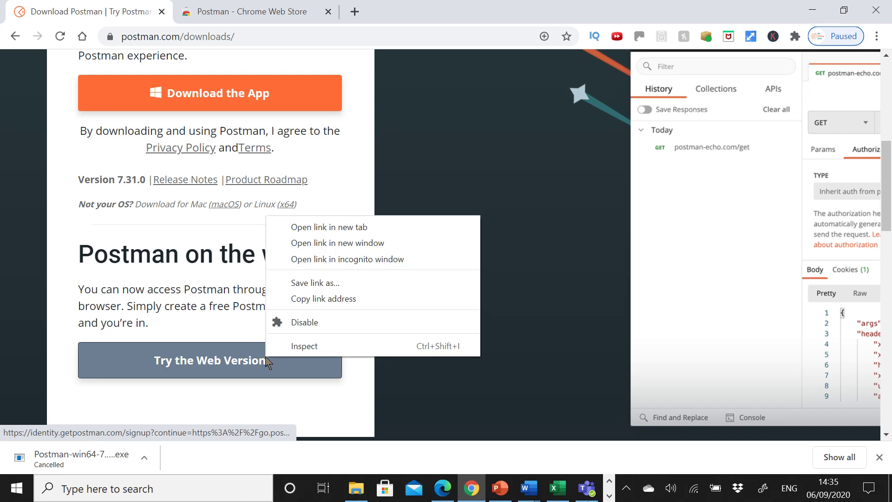
{"action": "left_click", "coordinate": [306, 226]}
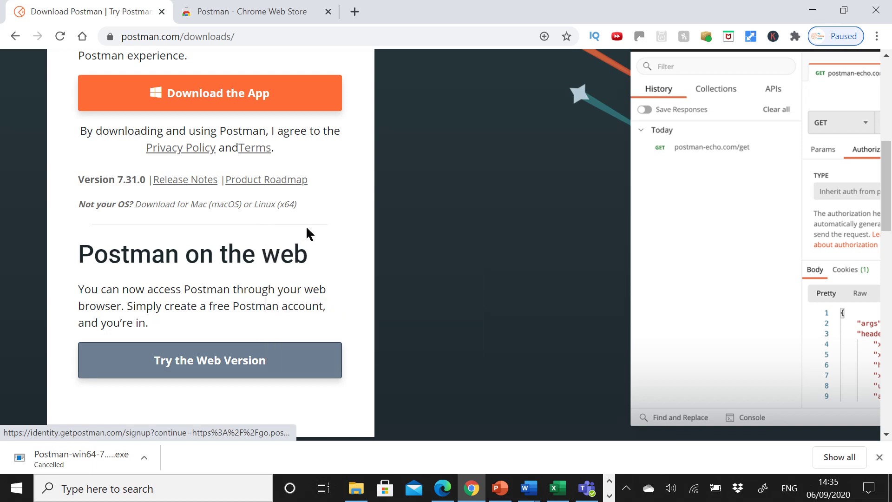
{"action": "left_click", "coordinate": [270, 13]}
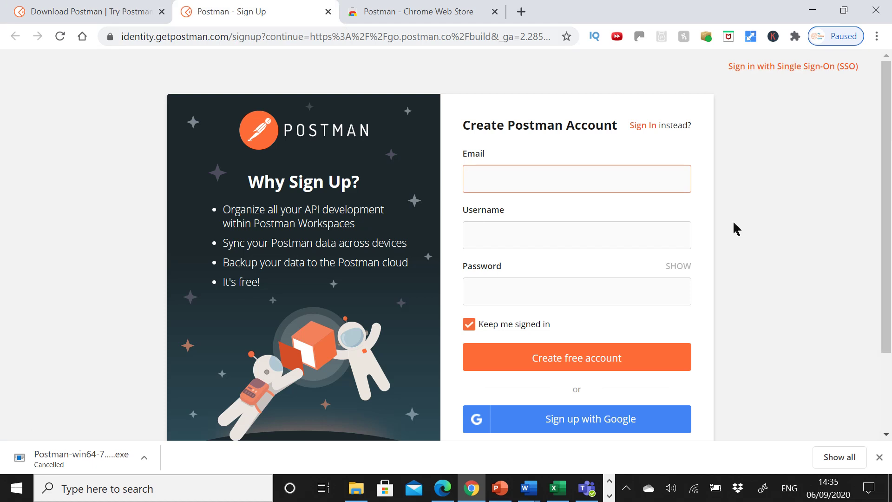
{"action": "scroll", "coordinate": [732, 229], "scroll_direction": "down", "scroll_amount": 1}
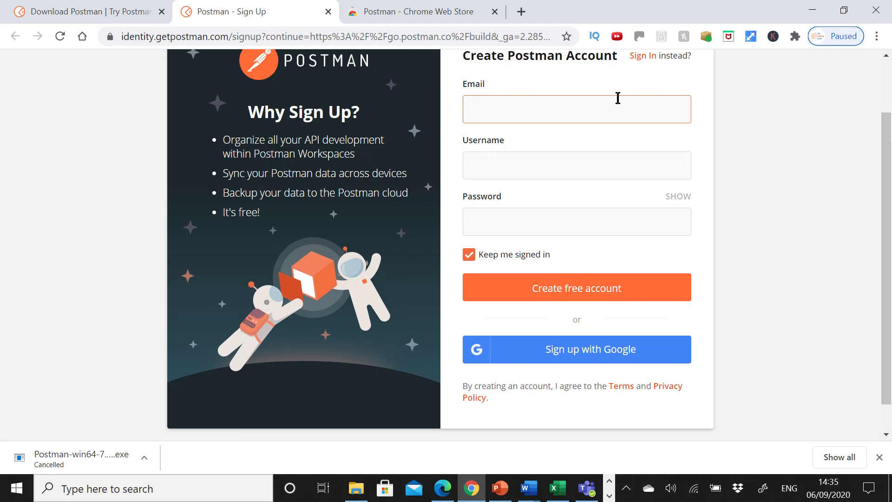
{"action": "left_click", "coordinate": [327, 13]}
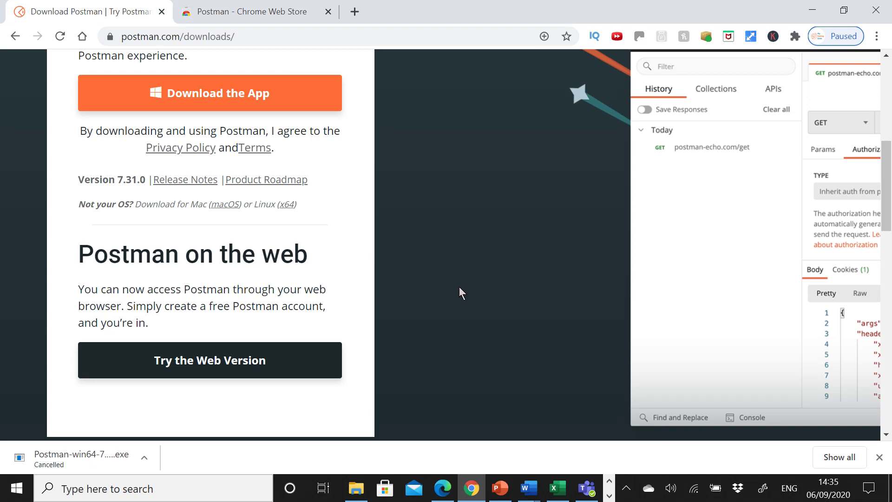
{"action": "scroll", "coordinate": [460, 287], "scroll_direction": "up", "scroll_amount": 1}
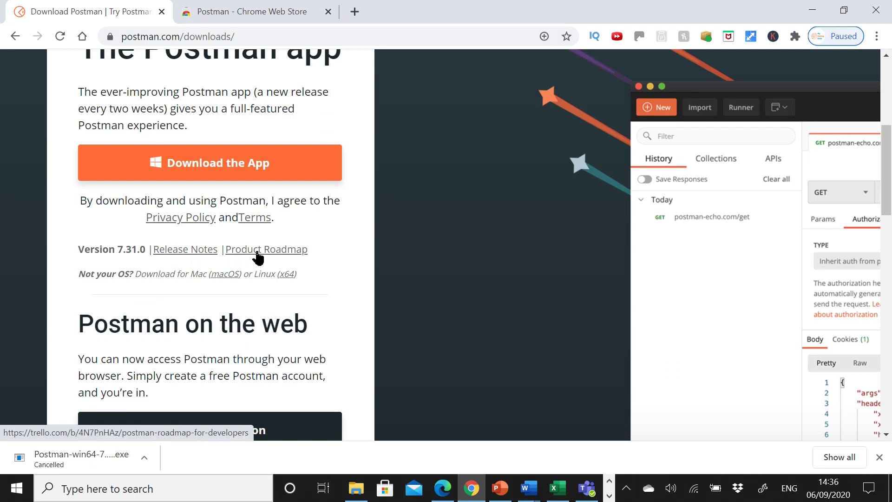
Open the link options for the Release Notes on the downloads page.
{"action": "right_click", "coordinate": [204, 249]}
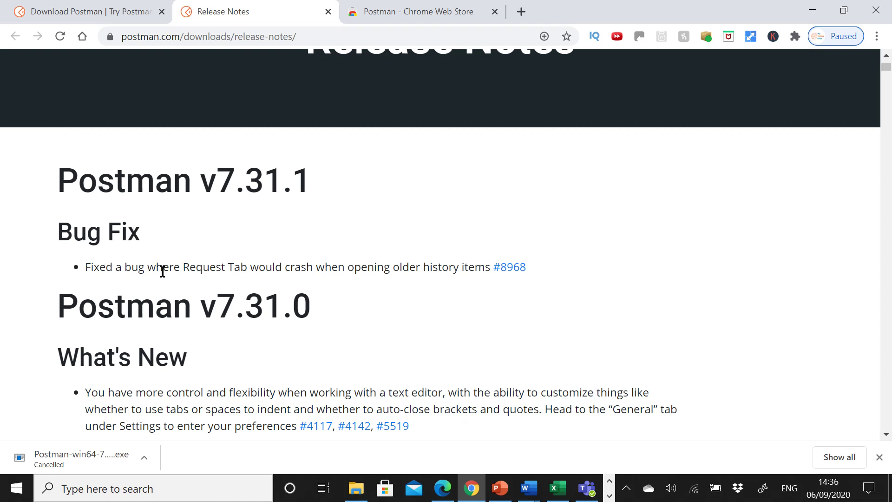
{"action": "scroll", "coordinate": [390, 296], "scroll_direction": "down", "scroll_amount": 1}
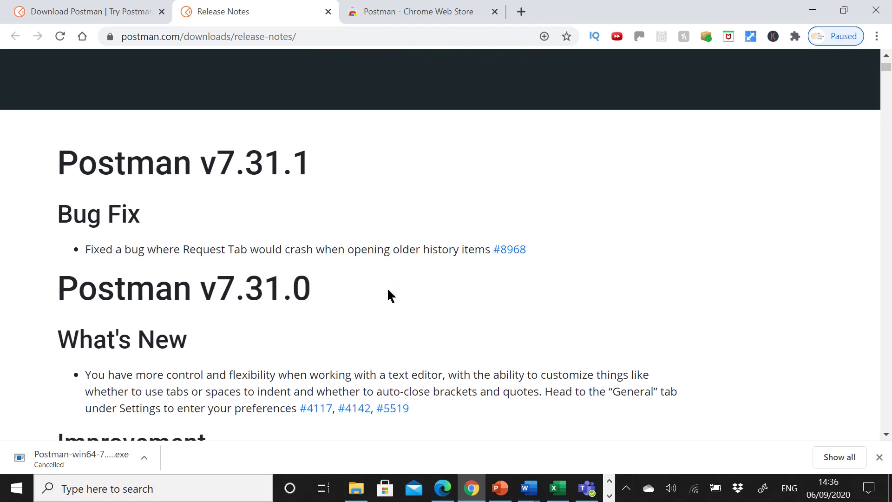
{"action": "scroll", "coordinate": [388, 296], "scroll_direction": "down", "scroll_amount": 1}
{"action": "scroll", "coordinate": [389, 296], "scroll_direction": "down", "scroll_amount": 1}
{"action": "scroll", "coordinate": [388, 296], "scroll_direction": "down", "scroll_amount": 1}
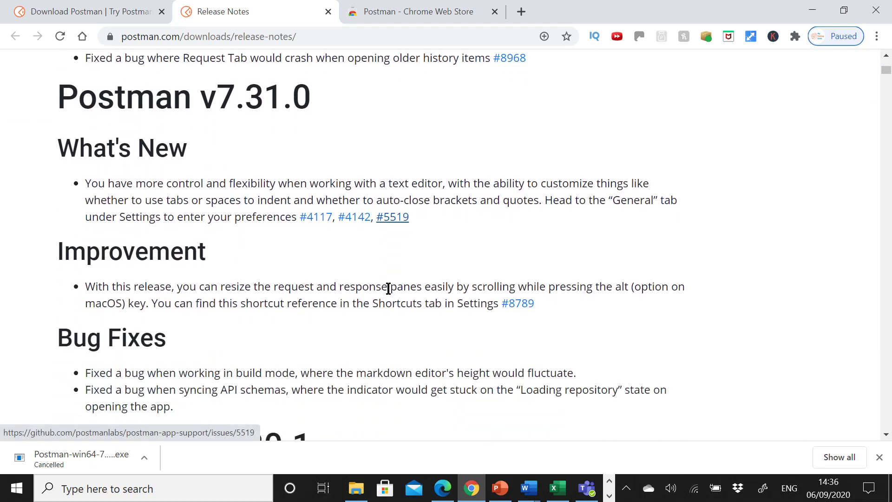
{"action": "scroll", "coordinate": [388, 288], "scroll_direction": "down", "scroll_amount": 1}
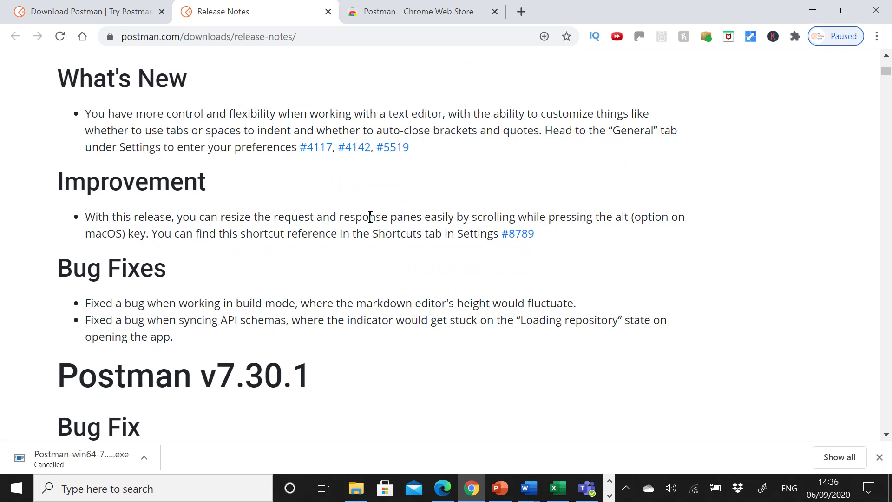
{"action": "scroll", "coordinate": [370, 220], "scroll_direction": "down", "scroll_amount": 2}
{"action": "scroll", "coordinate": [371, 230], "scroll_direction": "down", "scroll_amount": 1}
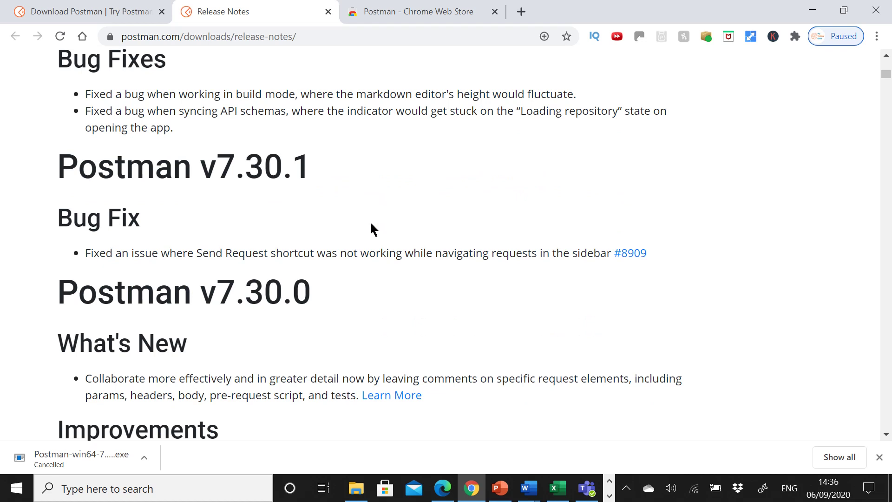
{"action": "scroll", "coordinate": [370, 222], "scroll_direction": "down", "scroll_amount": 2}
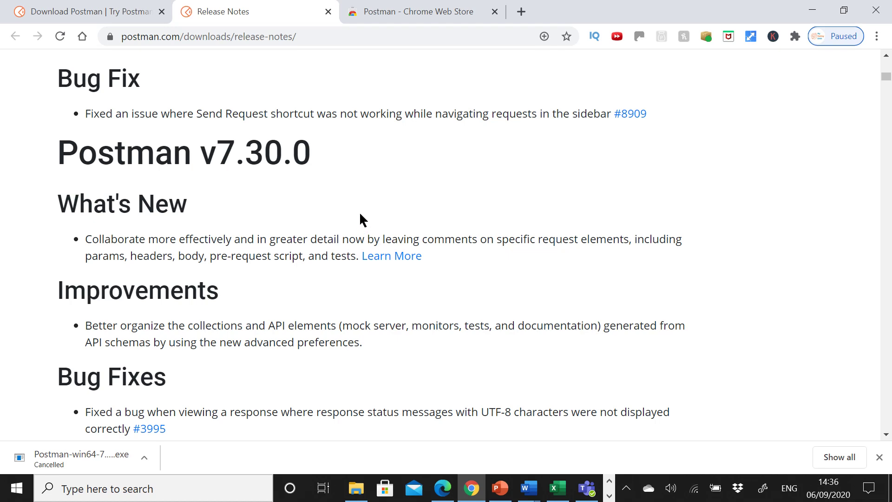
{"action": "left_click", "coordinate": [328, 12]}
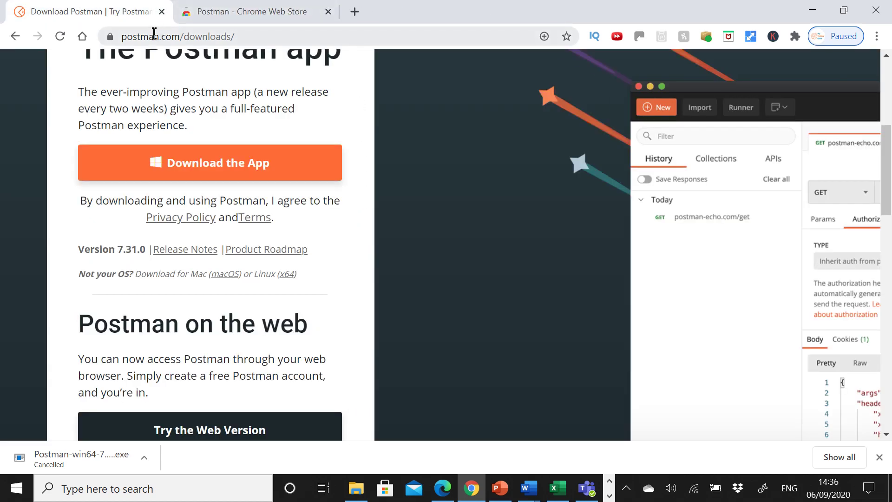
{"action": "scroll", "coordinate": [316, 261], "scroll_direction": "down", "scroll_amount": 1}
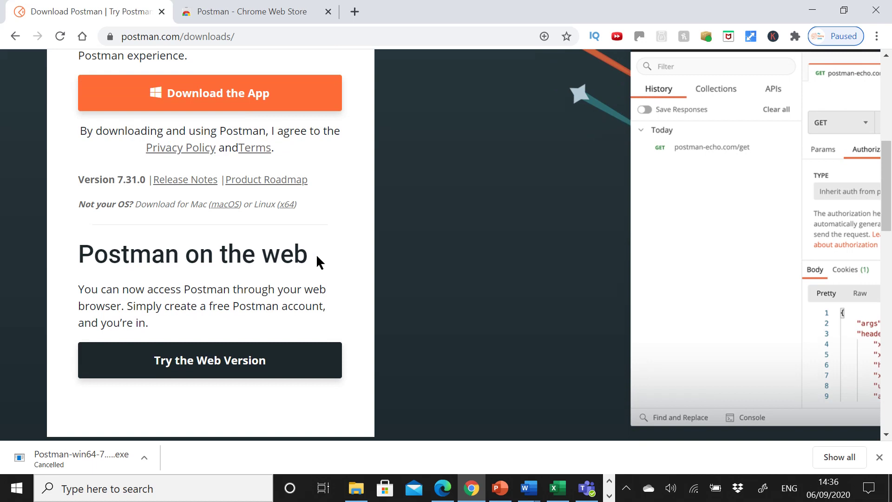
{"action": "right_click", "coordinate": [265, 183]}
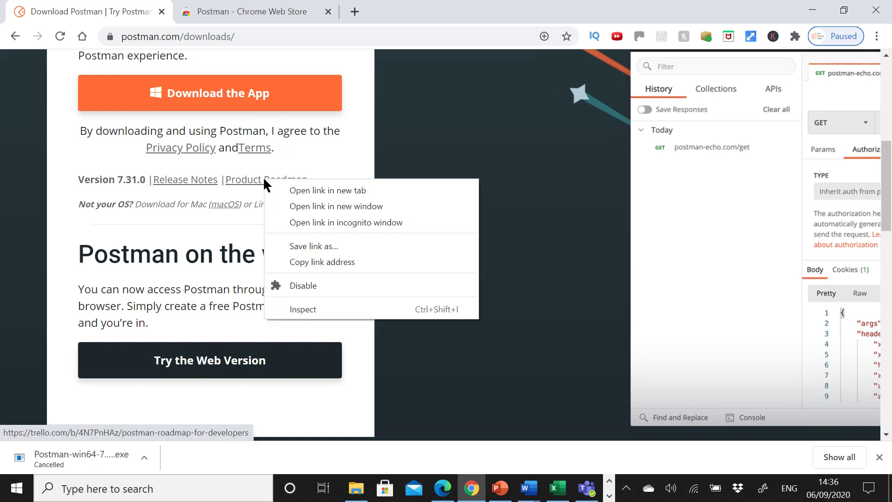
{"action": "left_click", "coordinate": [272, 191]}
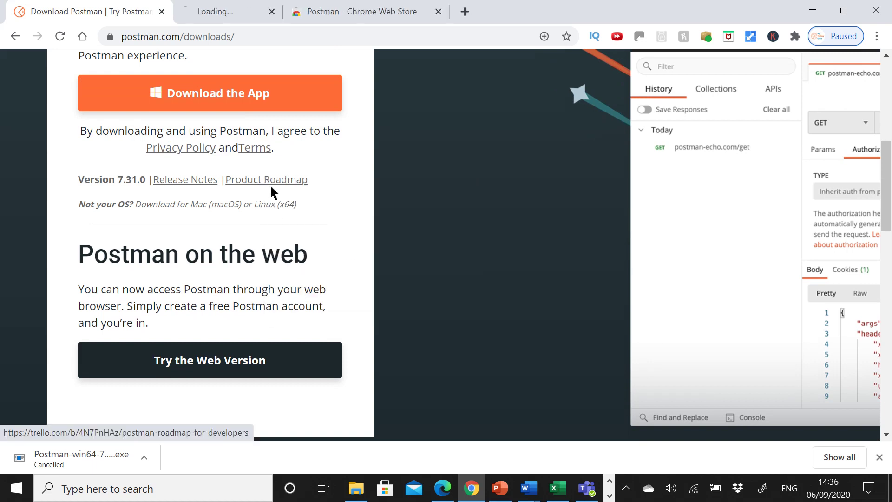
{"action": "left_click", "coordinate": [247, 15]}
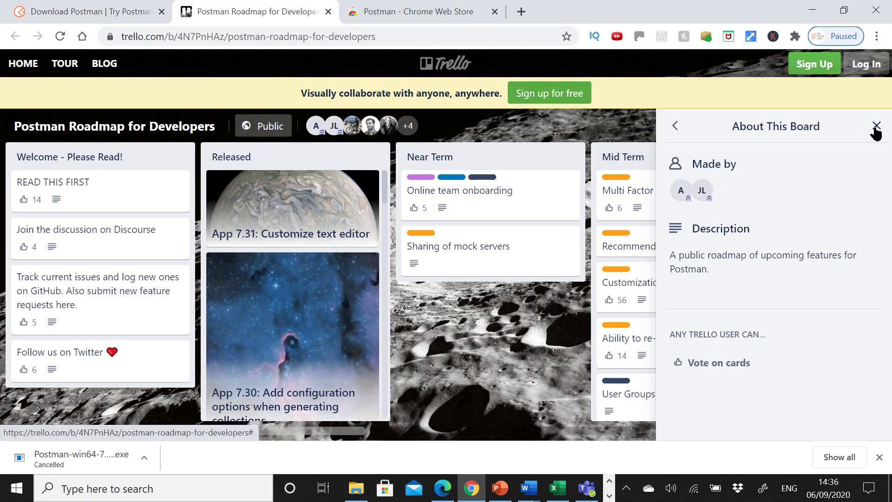
{"action": "left_click", "coordinate": [877, 127]}
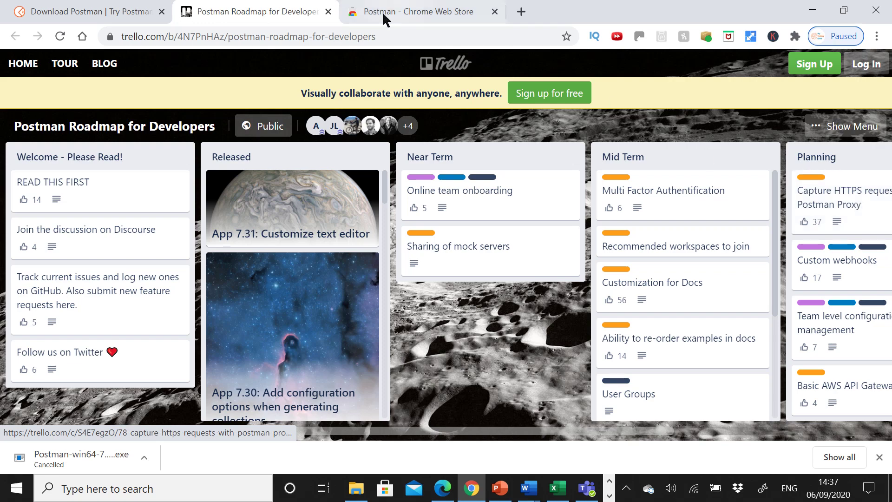
Close the roadmap board, view the deprecated Postman Chrome Web Store page, then close it.
{"action": "left_click", "coordinate": [329, 12]}
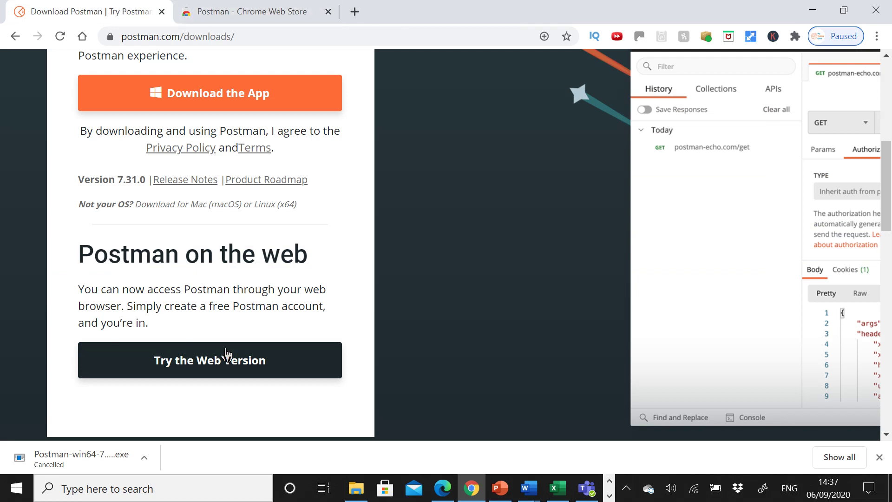
{"action": "scroll", "coordinate": [317, 271], "scroll_direction": "up", "scroll_amount": 3}
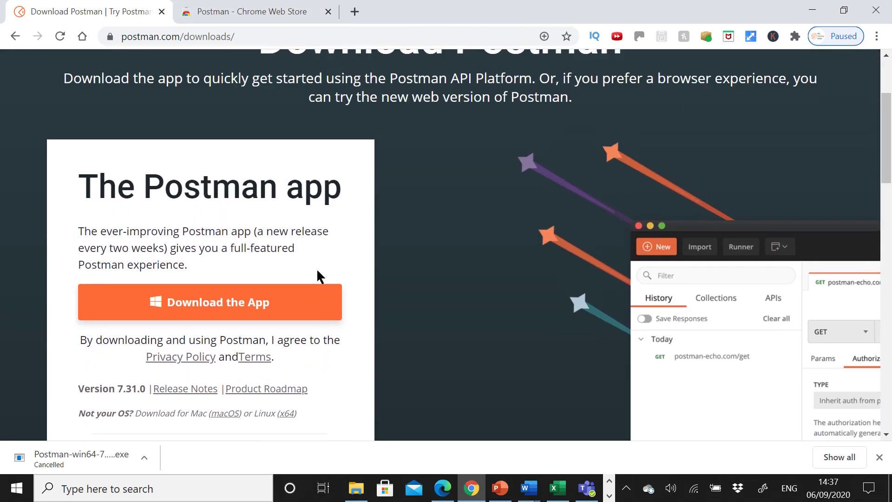
{"action": "scroll", "coordinate": [318, 271], "scroll_direction": "down", "scroll_amount": 3}
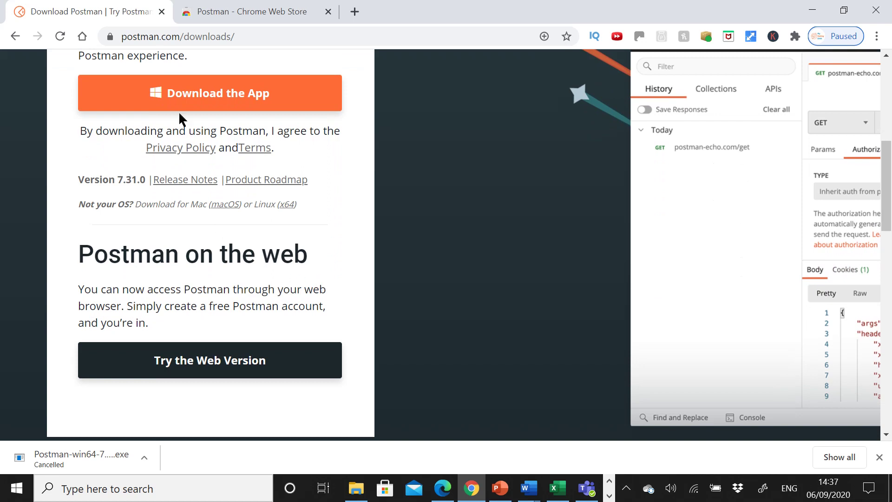
{"action": "left_click", "coordinate": [223, 12]}
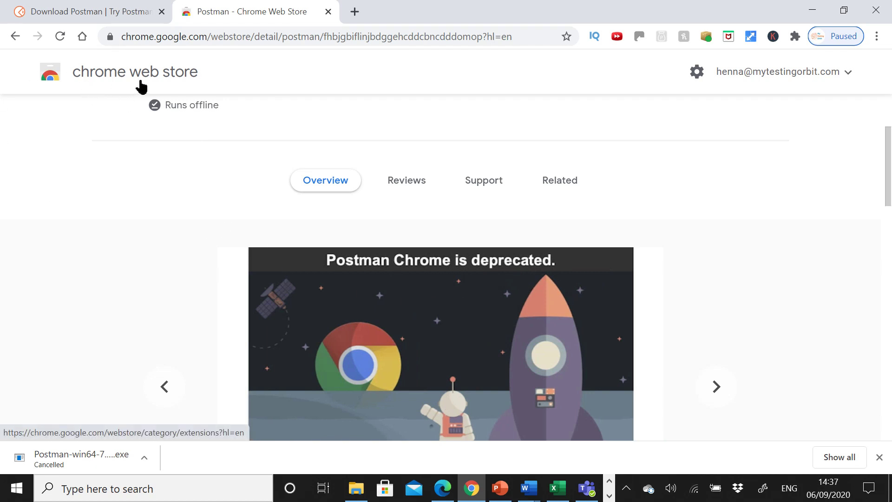
{"action": "scroll", "coordinate": [616, 254], "scroll_direction": "down", "scroll_amount": 1}
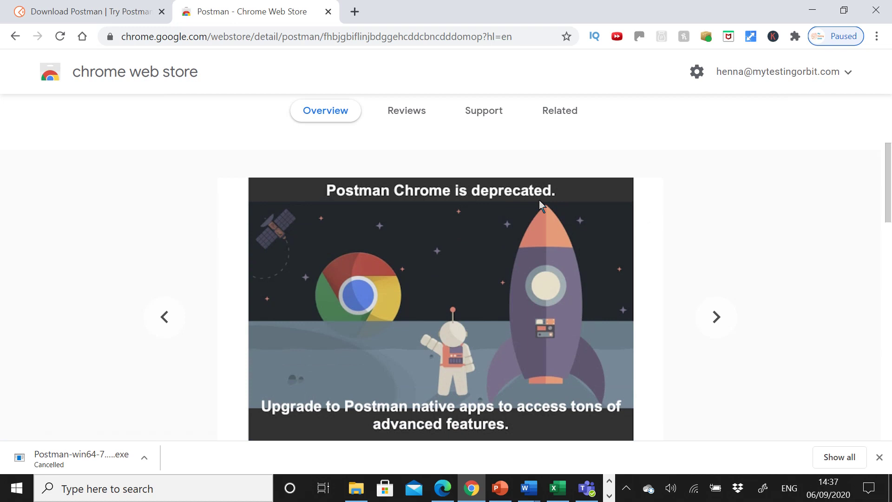
{"action": "left_click", "coordinate": [326, 11]}
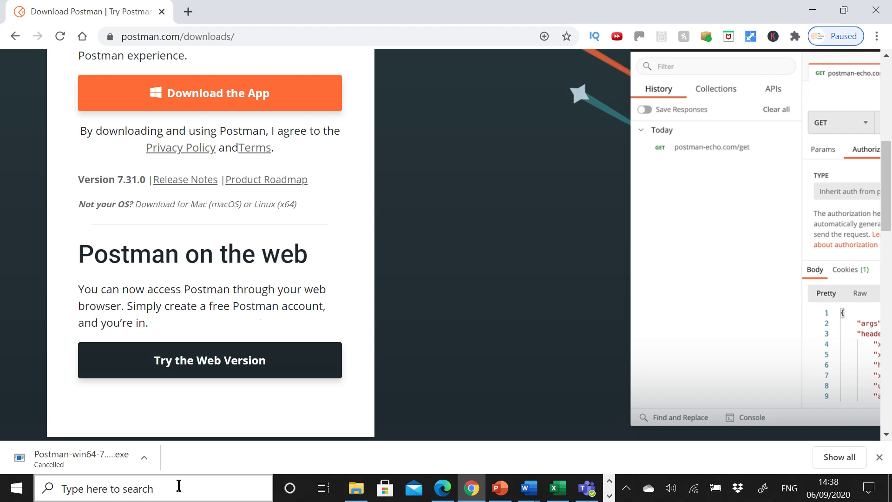
Launch the Postman desktop app from a Windows search.
{"action": "left_click", "coordinate": [179, 486]}
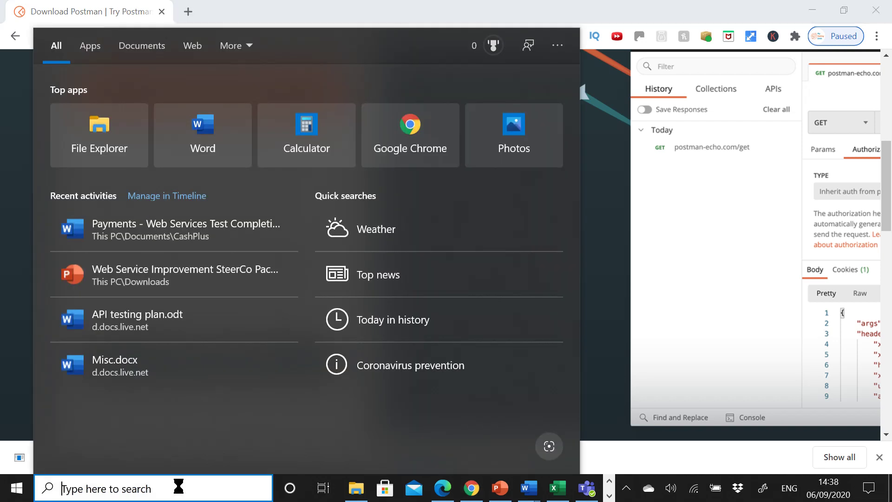
{"action": "type", "text": "postman"}
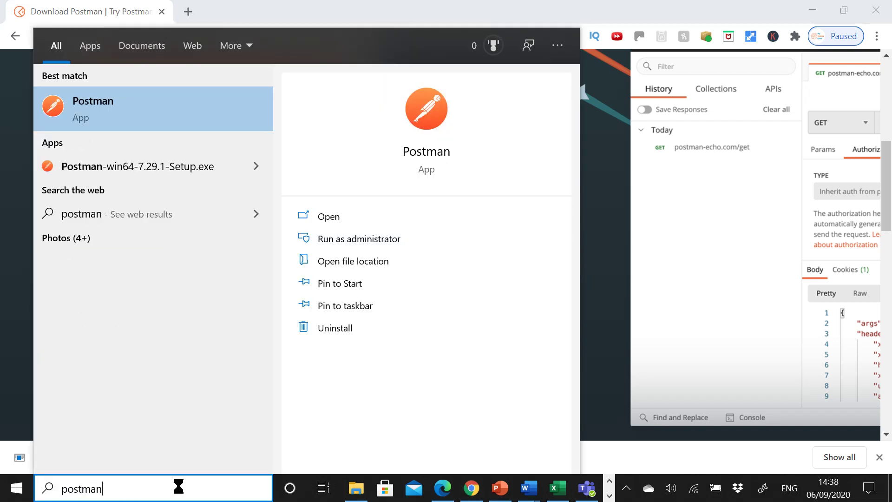
{"action": "left_click", "coordinate": [112, 111]}
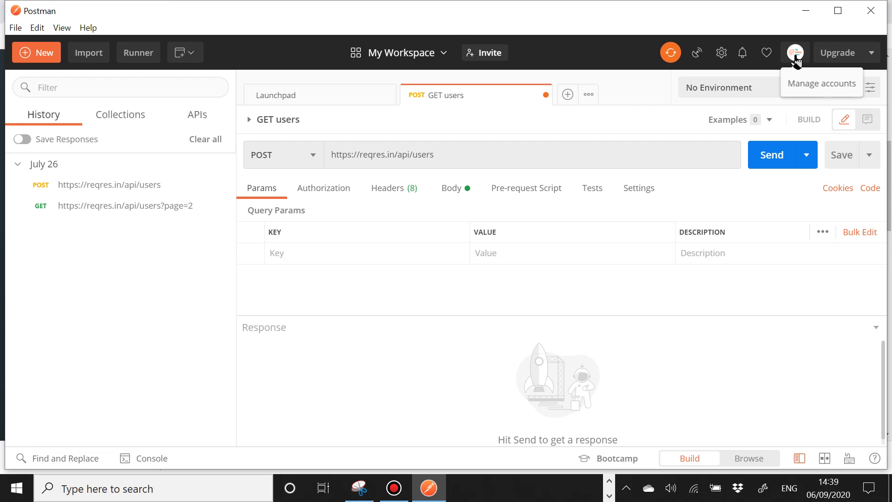
Show the workspace list, with My Workspace as the only personal workspace.
{"action": "left_click", "coordinate": [381, 55]}
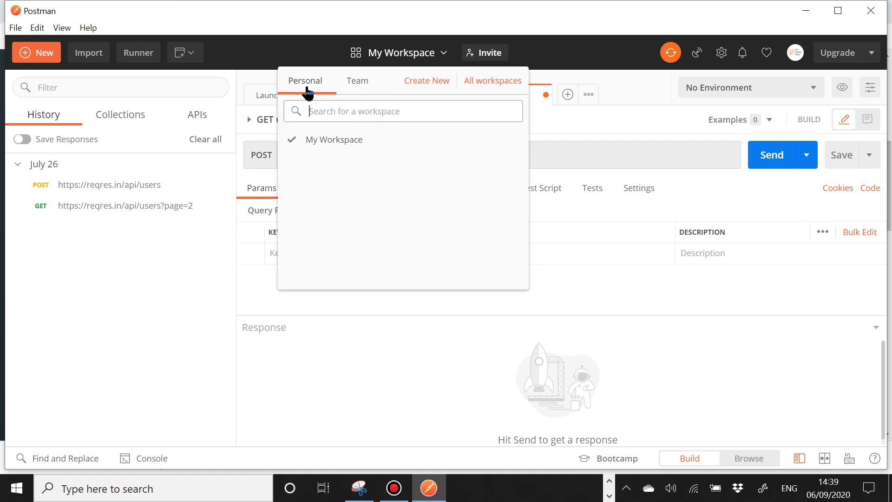
{"action": "mouse_move", "coordinate": [334, 139]}
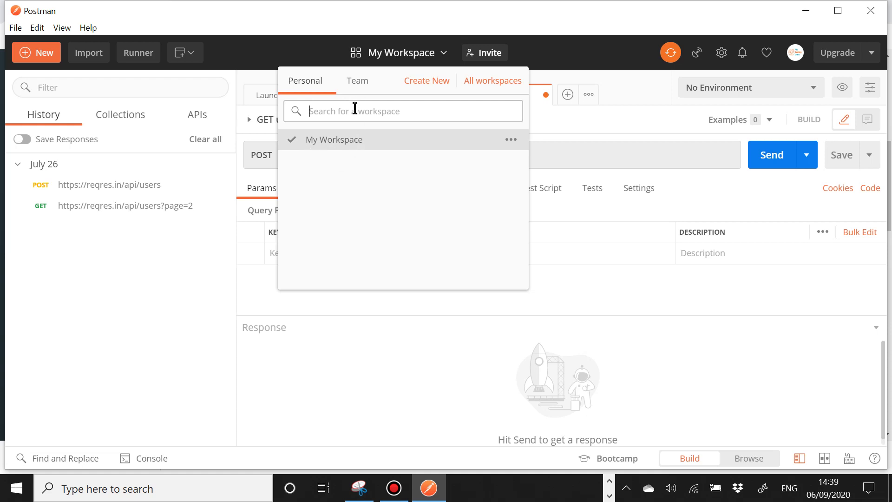
View the empty Team workspaces list, then close the workspace list.
{"action": "left_click", "coordinate": [358, 82]}
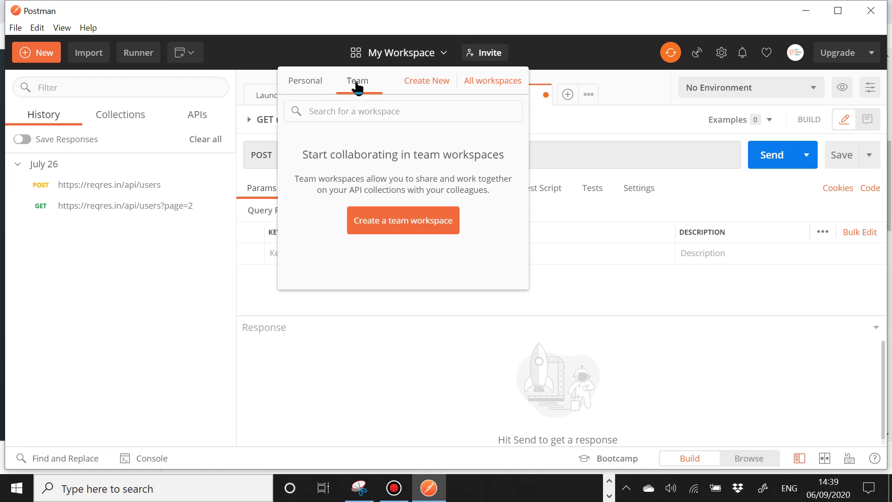
{"action": "left_click", "coordinate": [559, 64]}
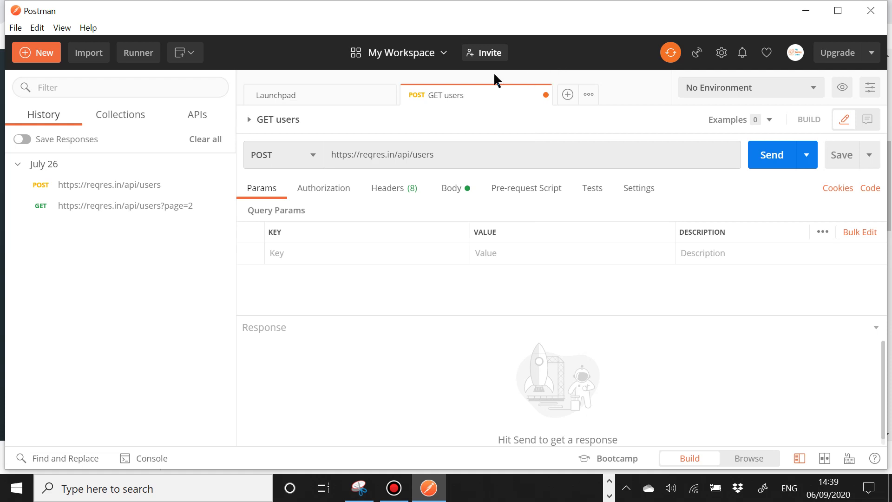